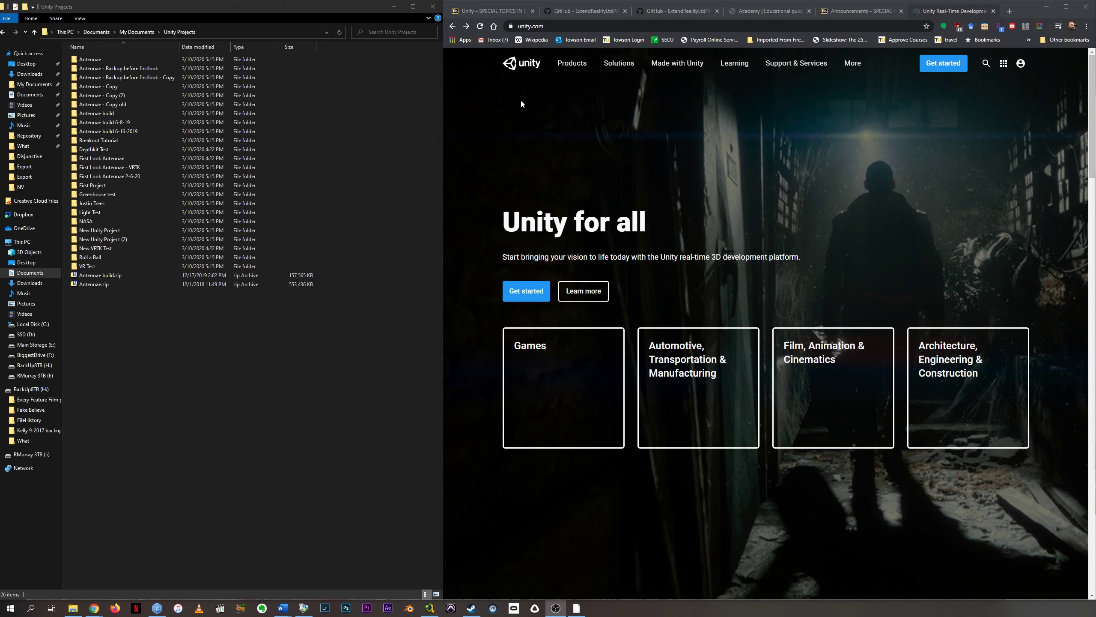
# Open the individual Unity Student plan and highlight its GitHub Student Developer Pack requirement
pyautogui.click(526, 294)
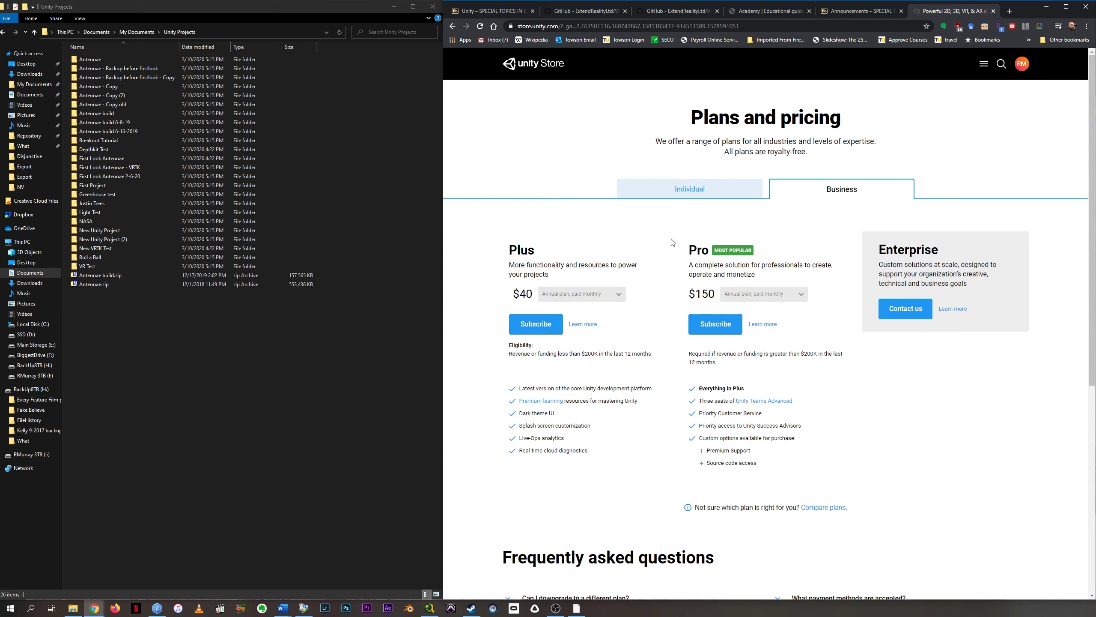
pyautogui.click(705, 189)
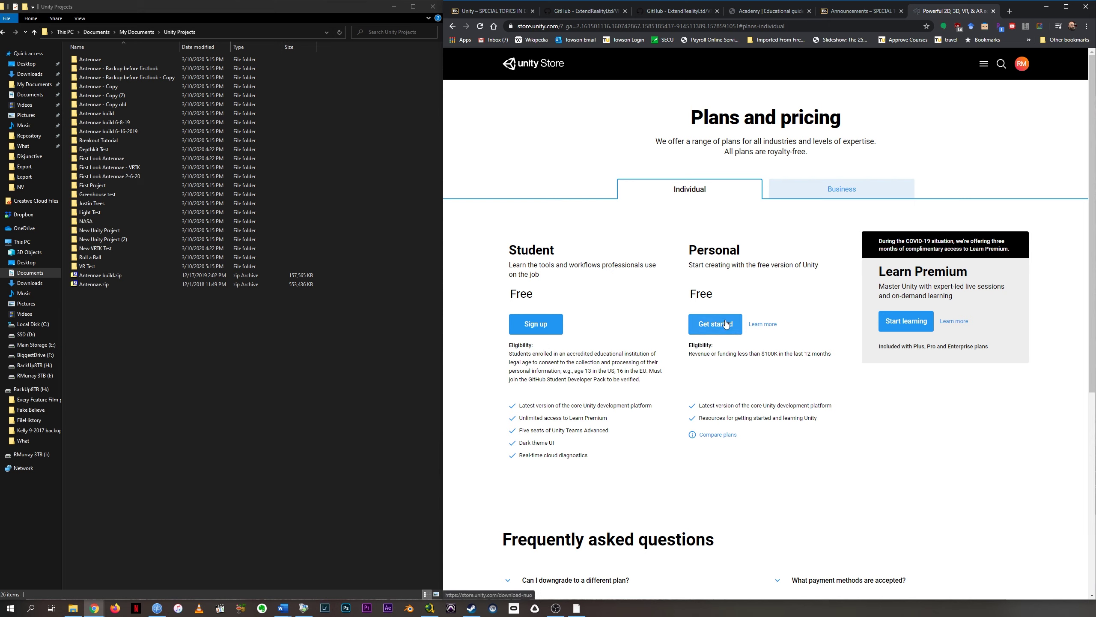
pyautogui.click(528, 327)
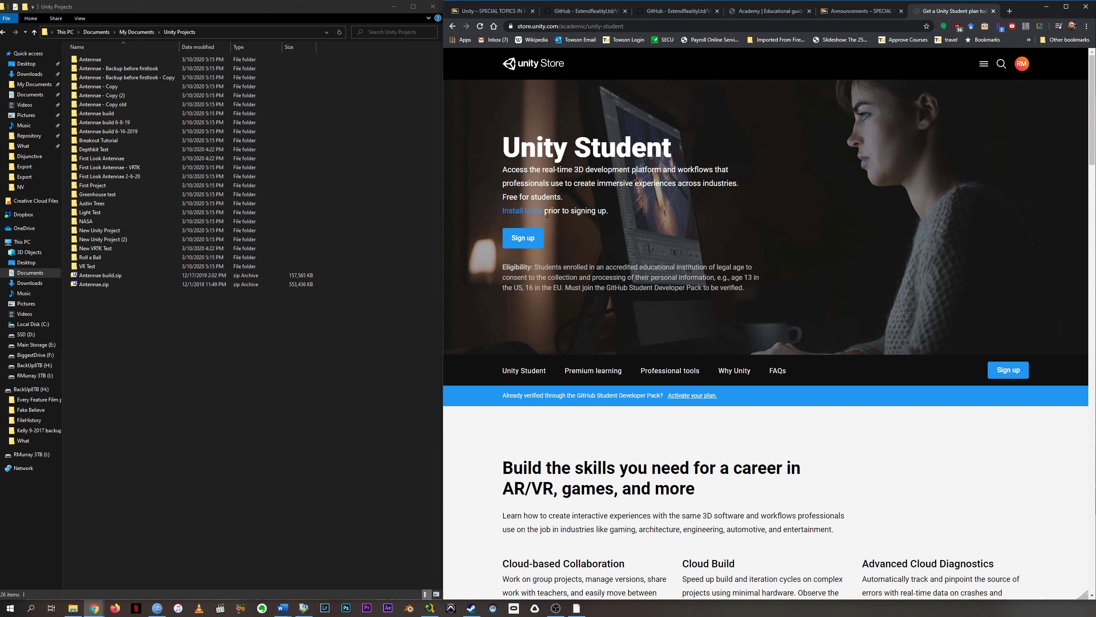
pyautogui.moveTo(564, 287); pyautogui.dragTo(731, 287)
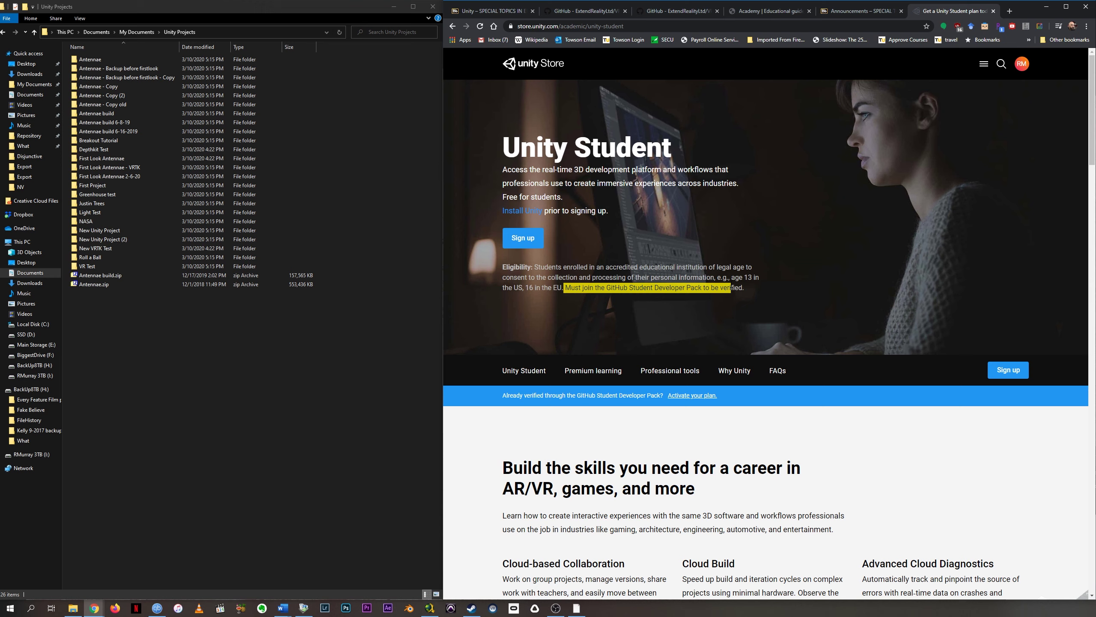
pyautogui.click(757, 287)
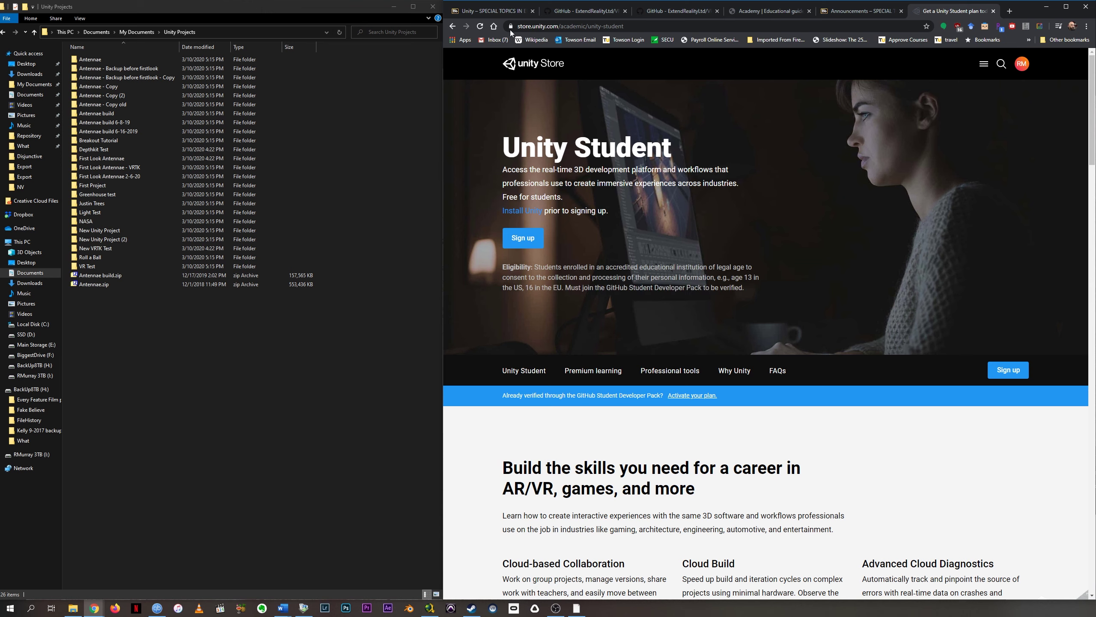
# Return to Plans and pricing and highlight the 'Unlimited access to Learn Premium' student benefit
pyautogui.click(452, 27)
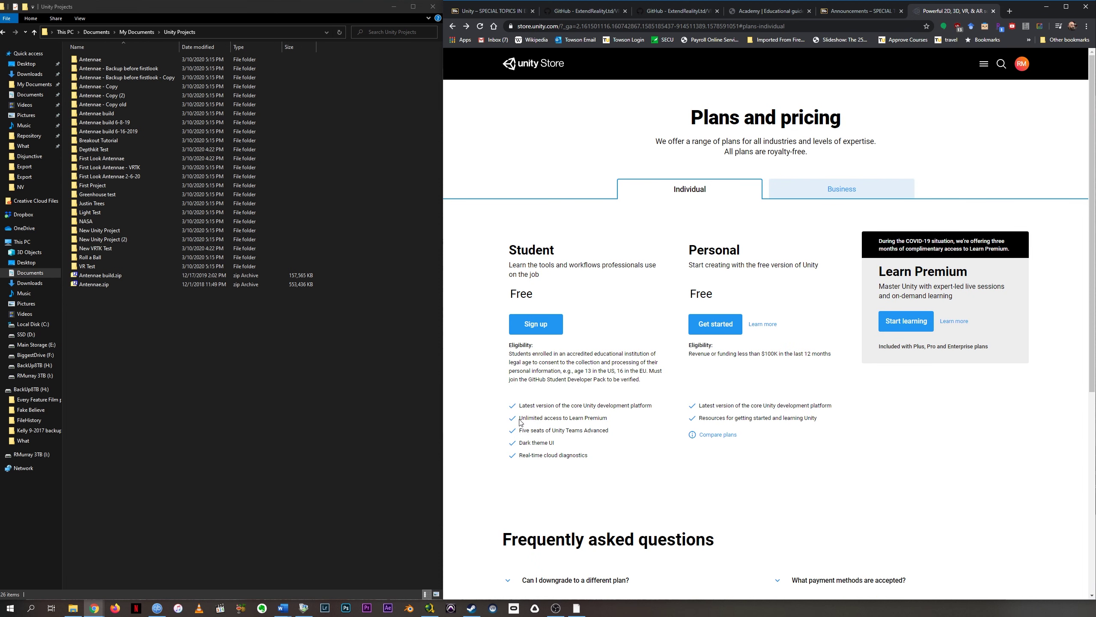
pyautogui.moveTo(519, 418); pyautogui.dragTo(613, 421)
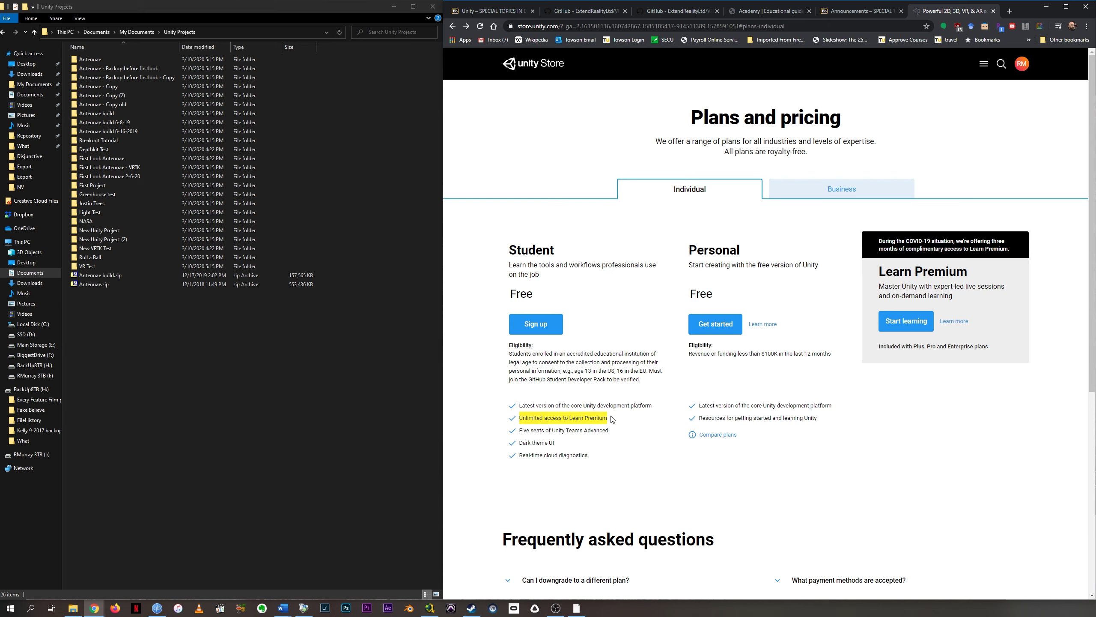
pyautogui.click(611, 420)
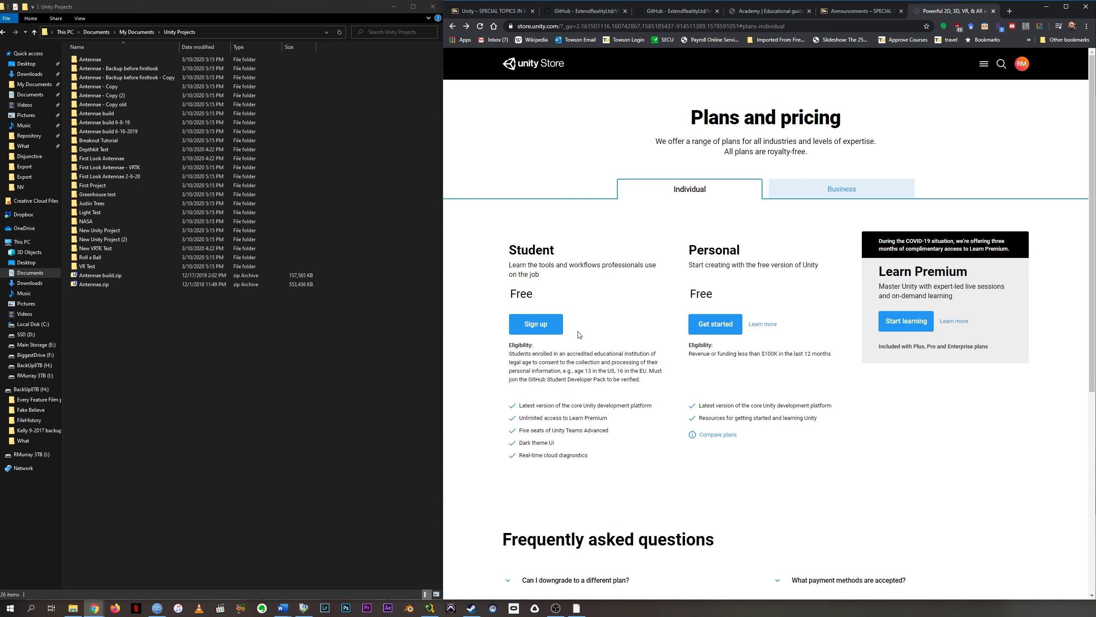
# Get started with the free Personal plan and browse the Start Creating with Unity page
pyautogui.click(732, 328)
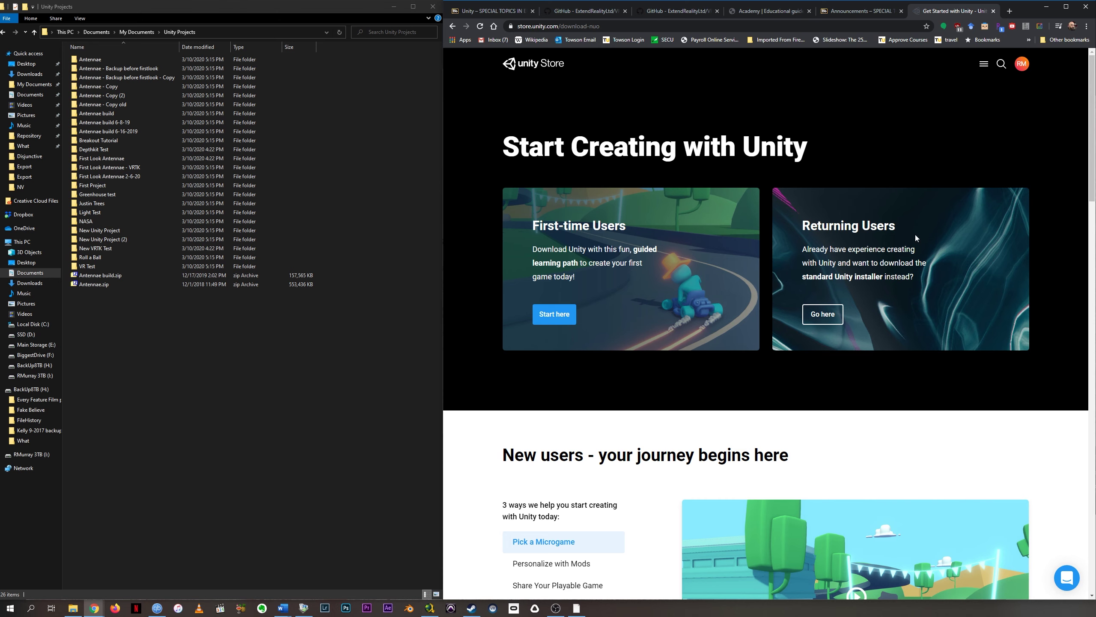
pyautogui.scroll(-8, 777, 301)
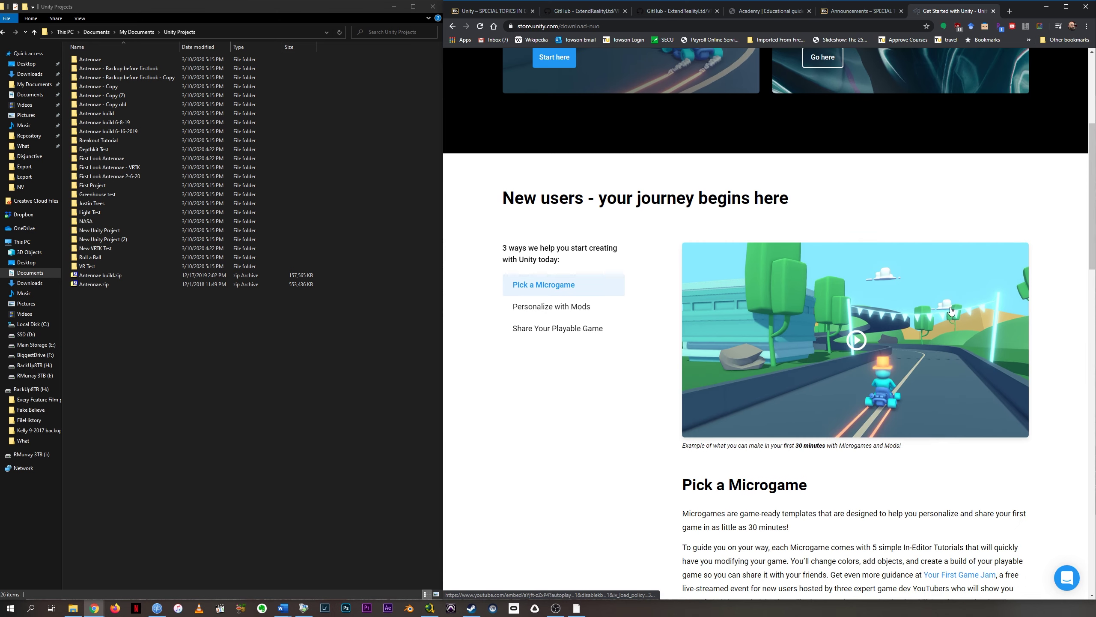
pyautogui.scroll(8, 777, 301)
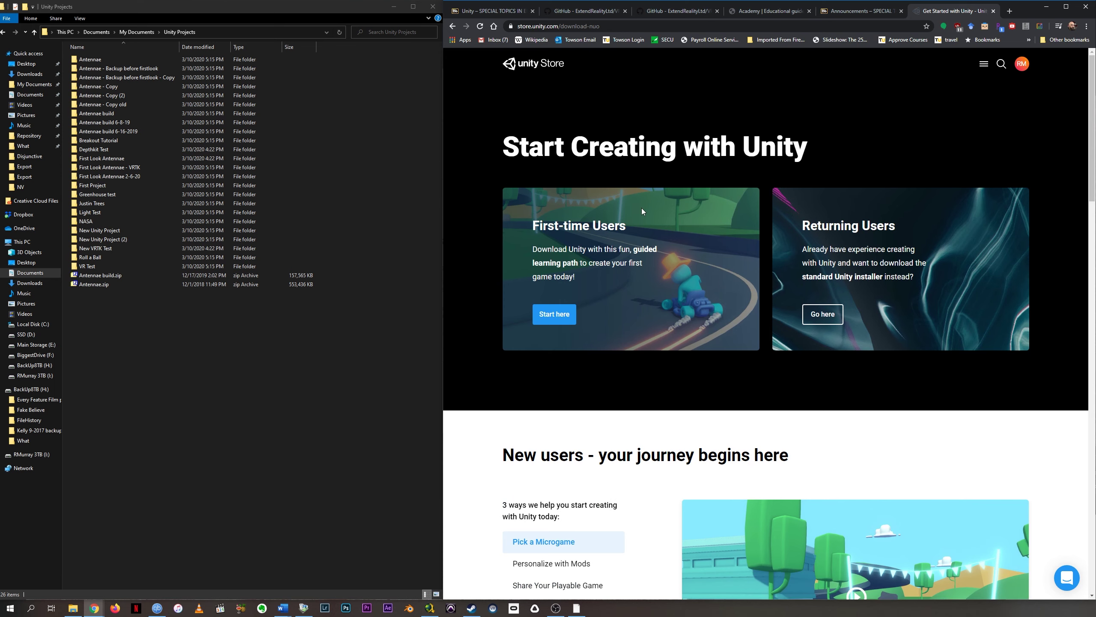
pyautogui.scroll(-5, 641, 212)
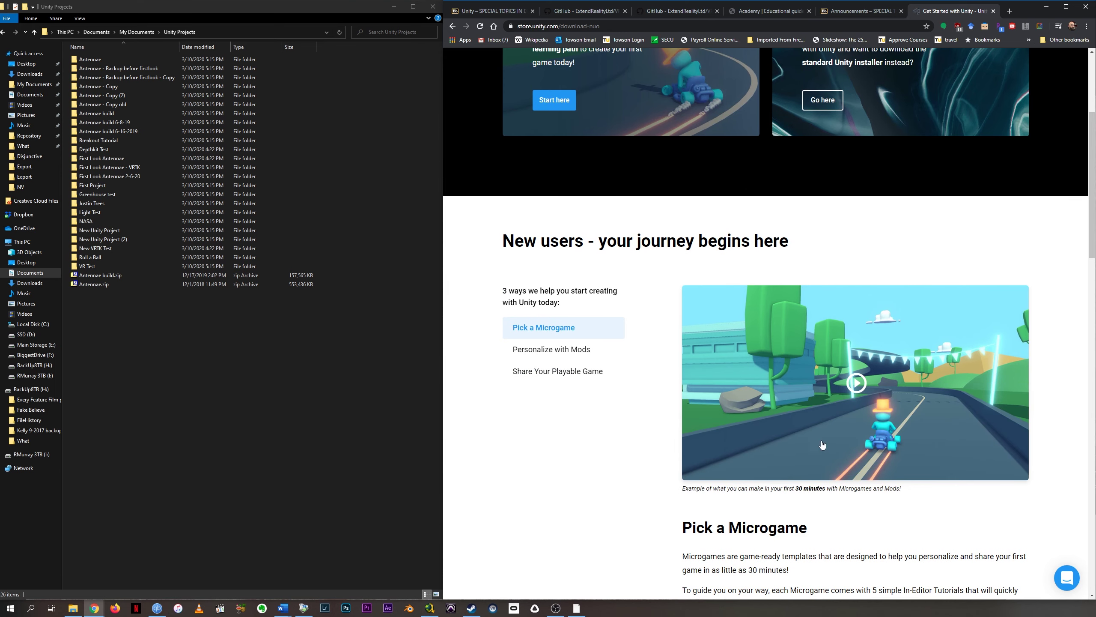
pyautogui.scroll(-5, 647, 510)
pyautogui.scroll(10, 697, 421)
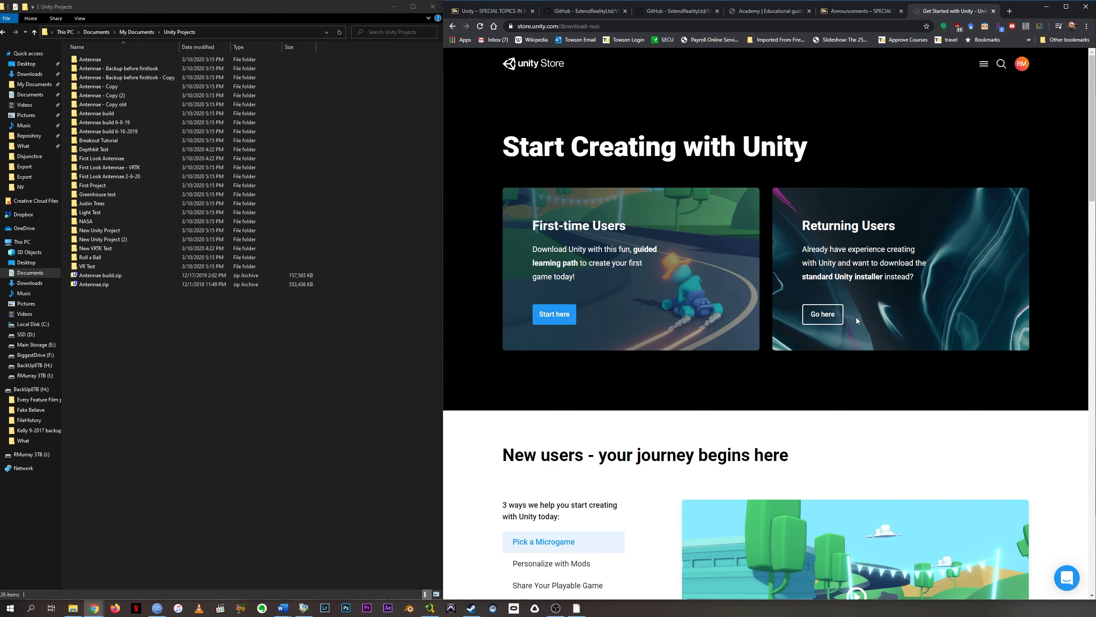
# Open the Returning Users Personal download page, then bring up Unity Hub's active Personal license
pyautogui.click(827, 316)
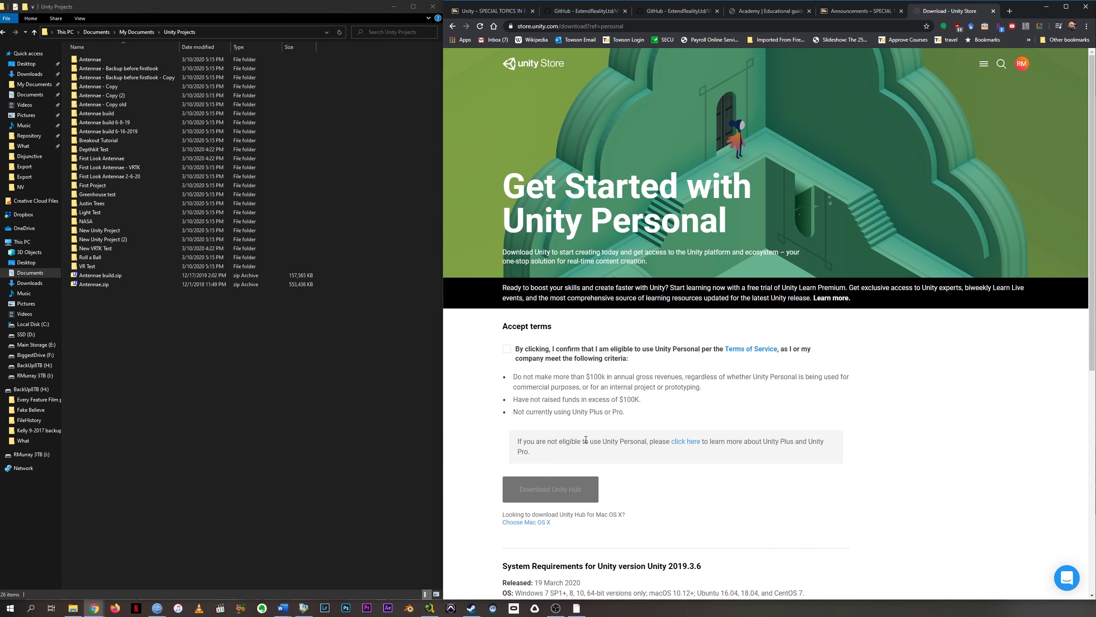
pyautogui.scroll(-3, 592, 420)
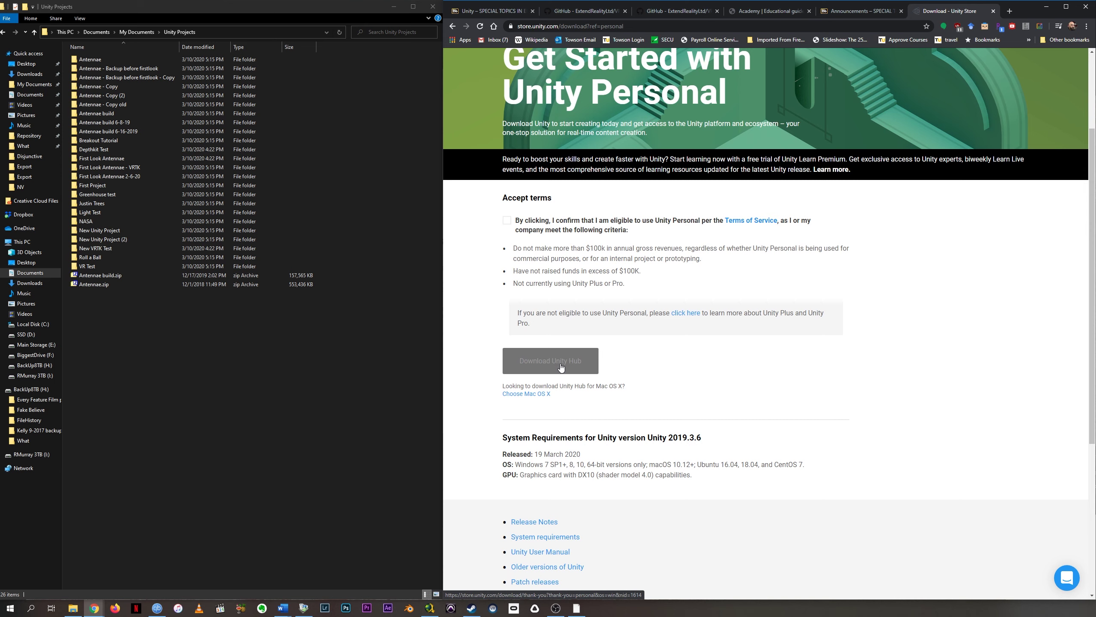
pyautogui.click(578, 609)
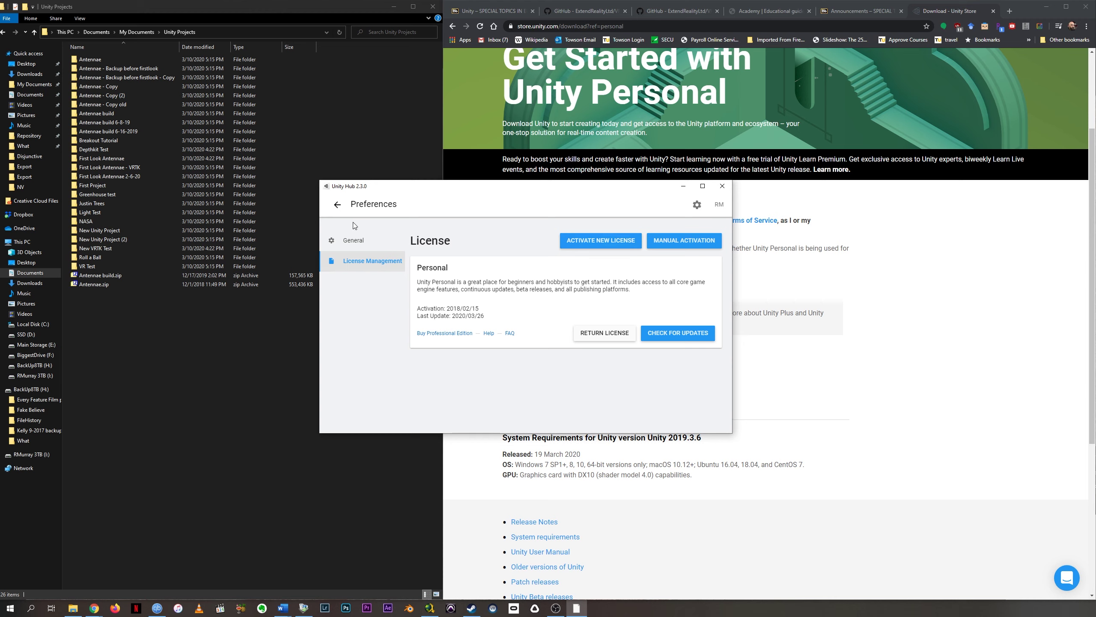
# Leave Unity Hub's License preferences and return to the Projects list
pyautogui.click(338, 206)
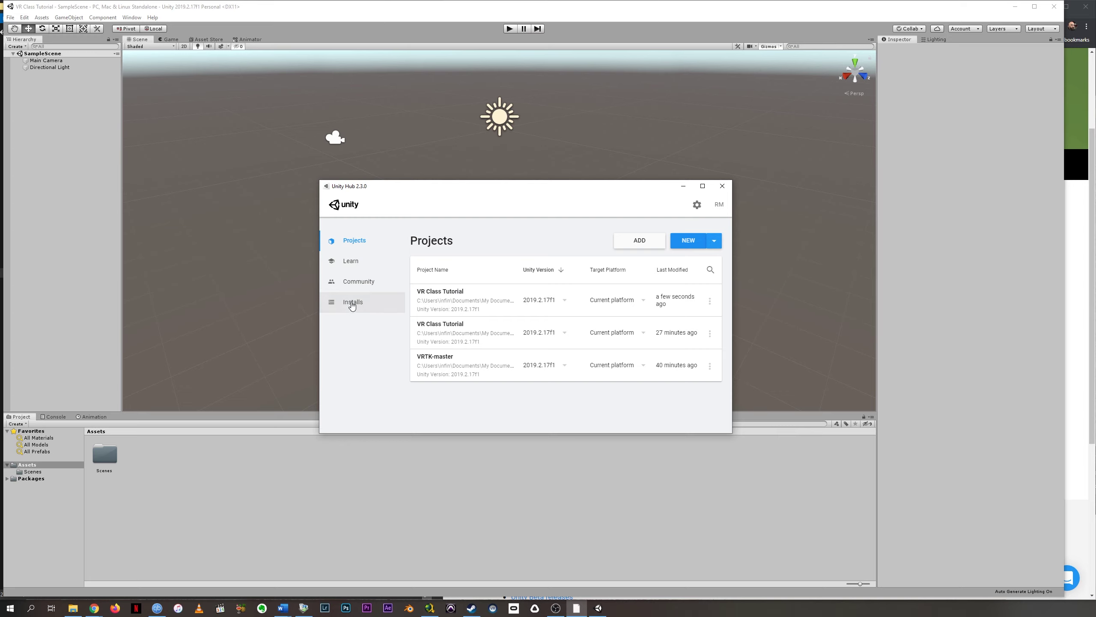
# From Installs, add a new Unity version and choose 2019.3.6f1
pyautogui.click(354, 302)
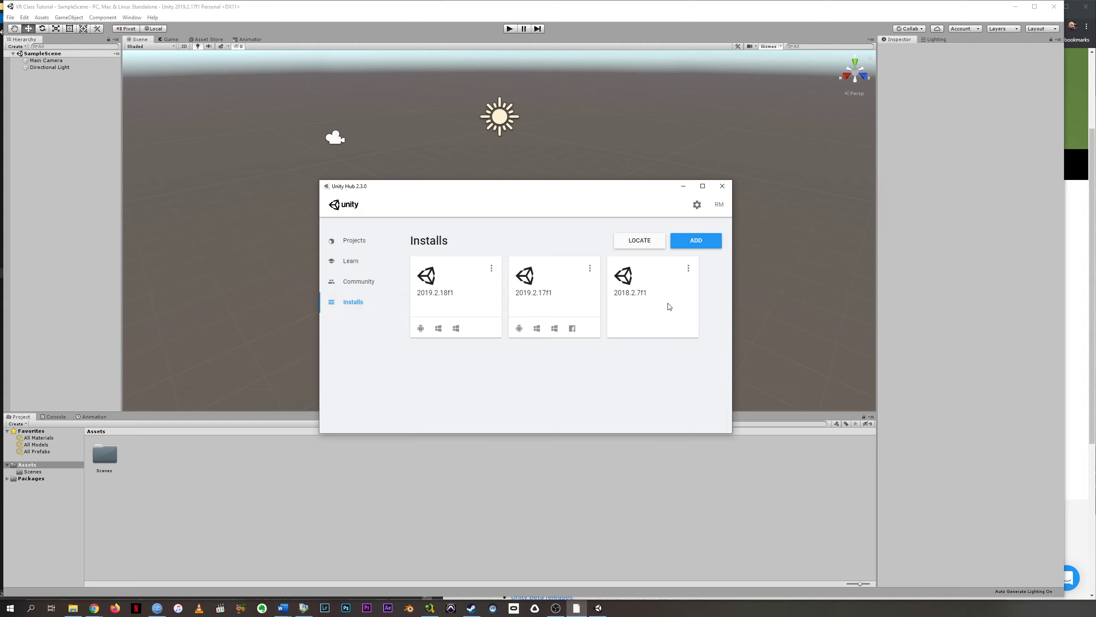
pyautogui.click(688, 242)
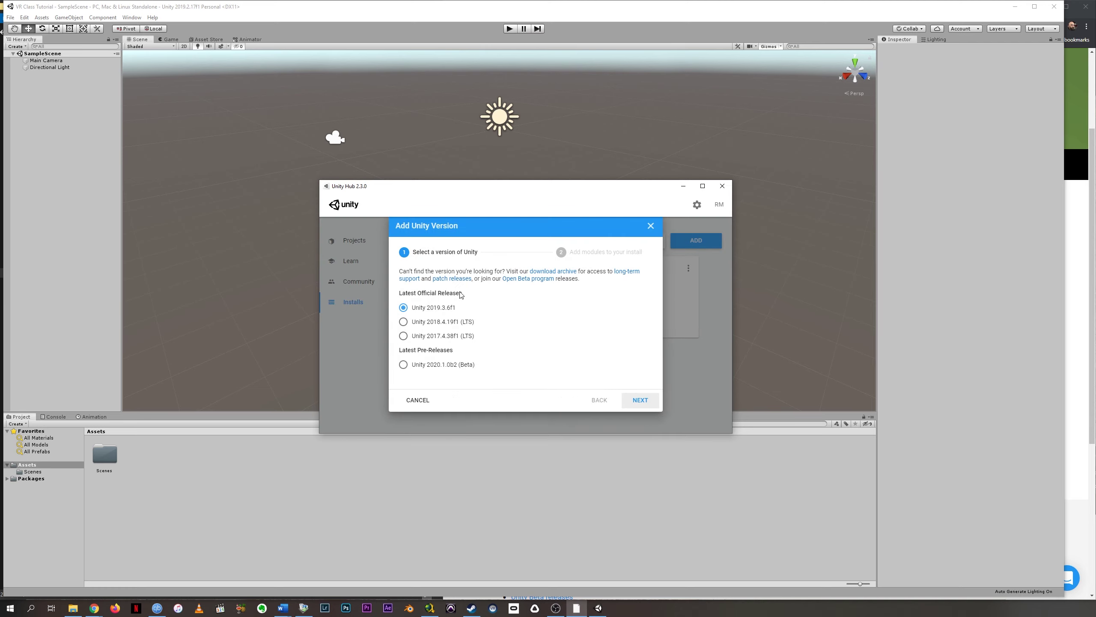
pyautogui.click(407, 309)
# Review the 2019.3.6f1 modules: Android, Universal Windows Platform, Windows IL2CPP and Documentation
pyautogui.click(640, 401)
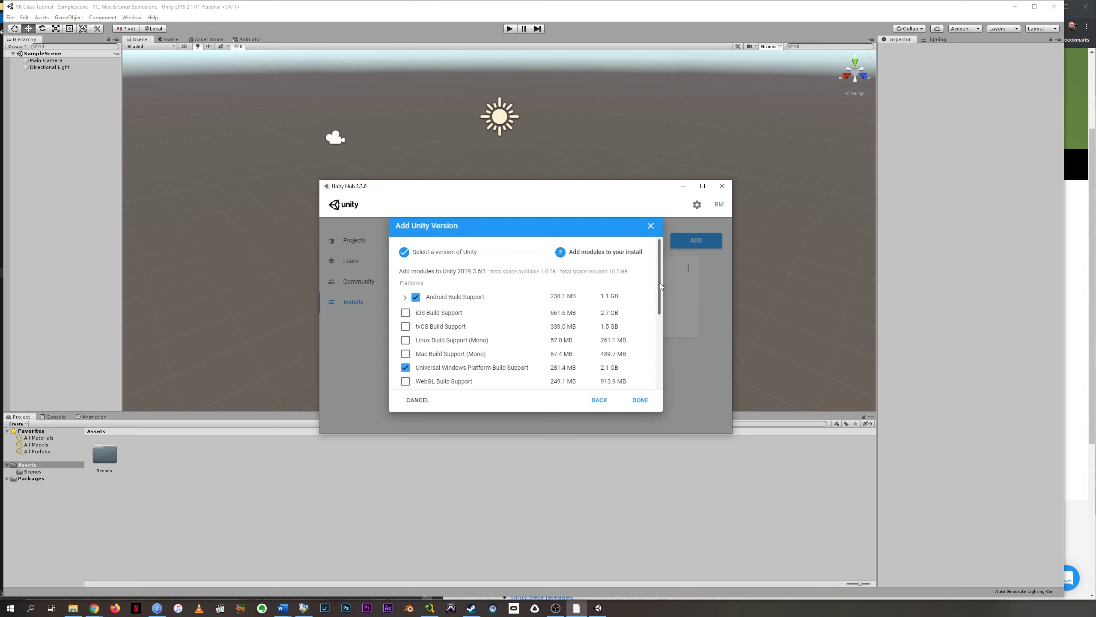
pyautogui.scroll(-1, 655, 303)
pyautogui.scroll(1, 657, 293)
pyautogui.scroll(-3, 658, 298)
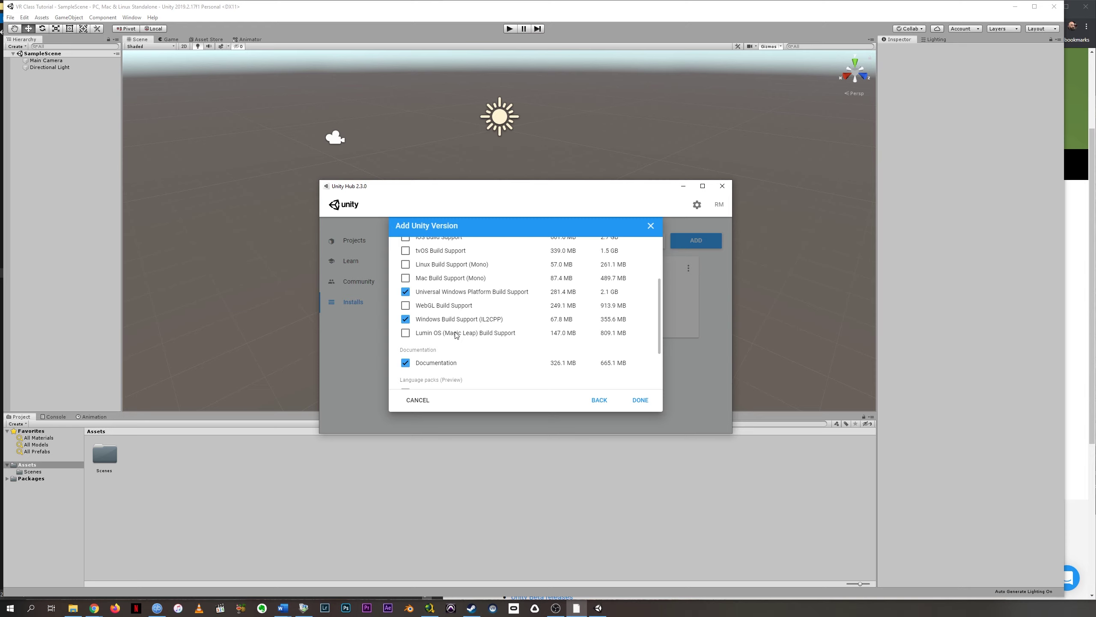
pyautogui.scroll(3, 457, 335)
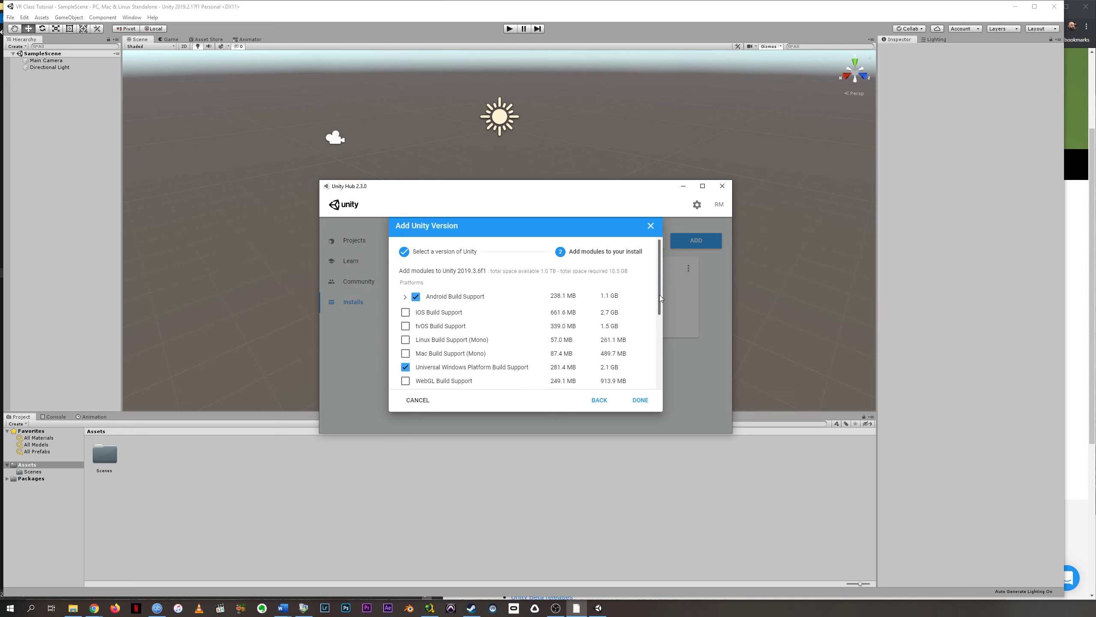
pyautogui.scroll(-1, 635, 310)
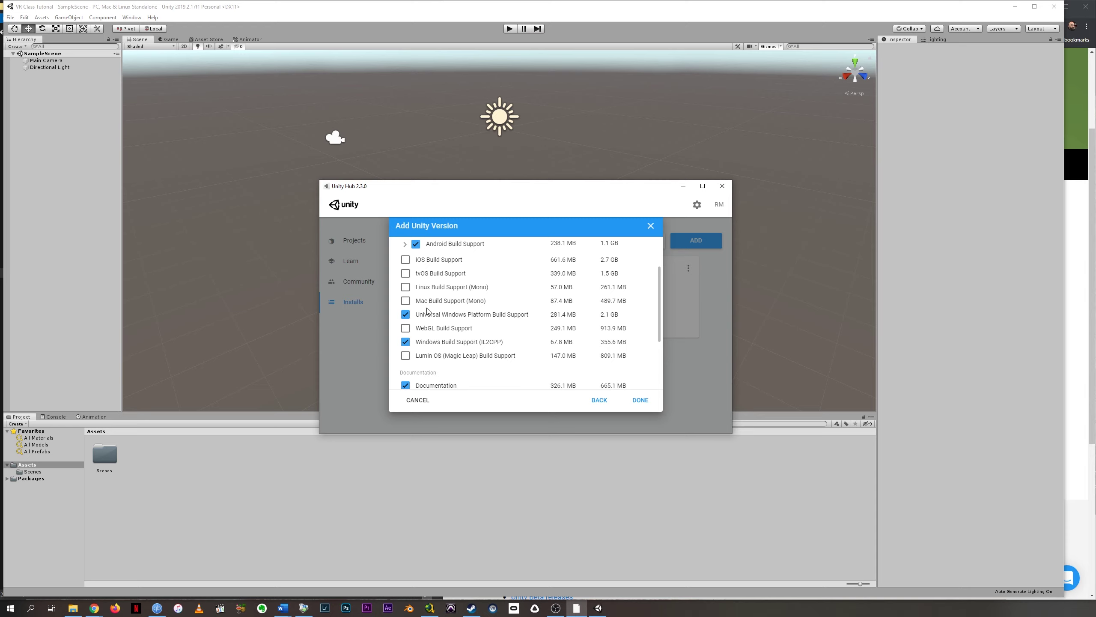
pyautogui.scroll(2, 604, 364)
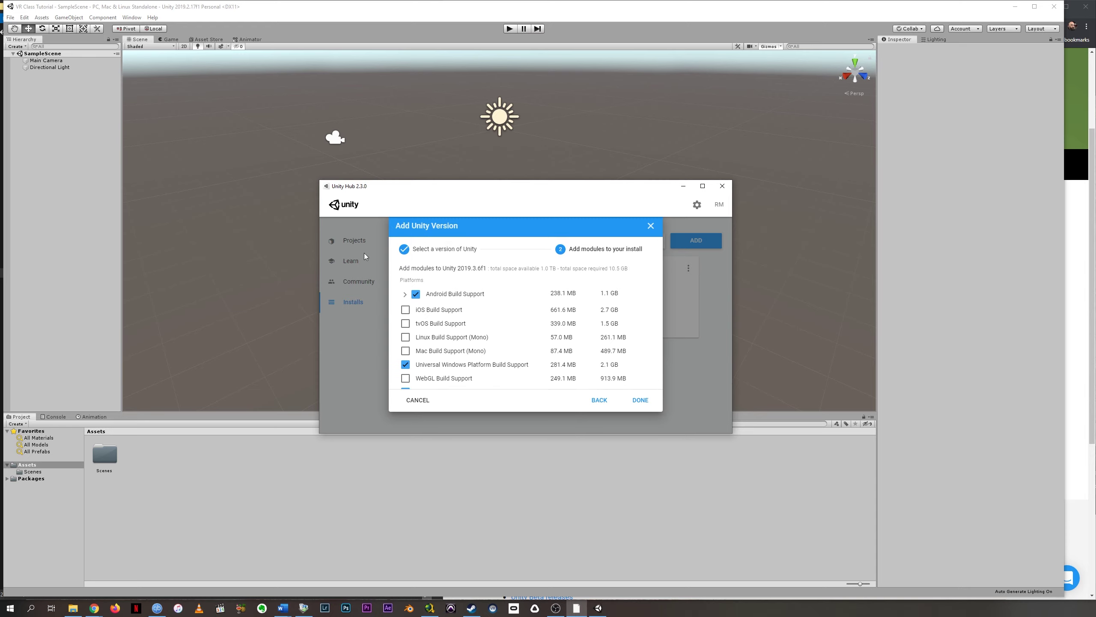
# Close the Add Unity Version dialog and go back to the Projects list
pyautogui.click(642, 401)
pyautogui.click(417, 401)
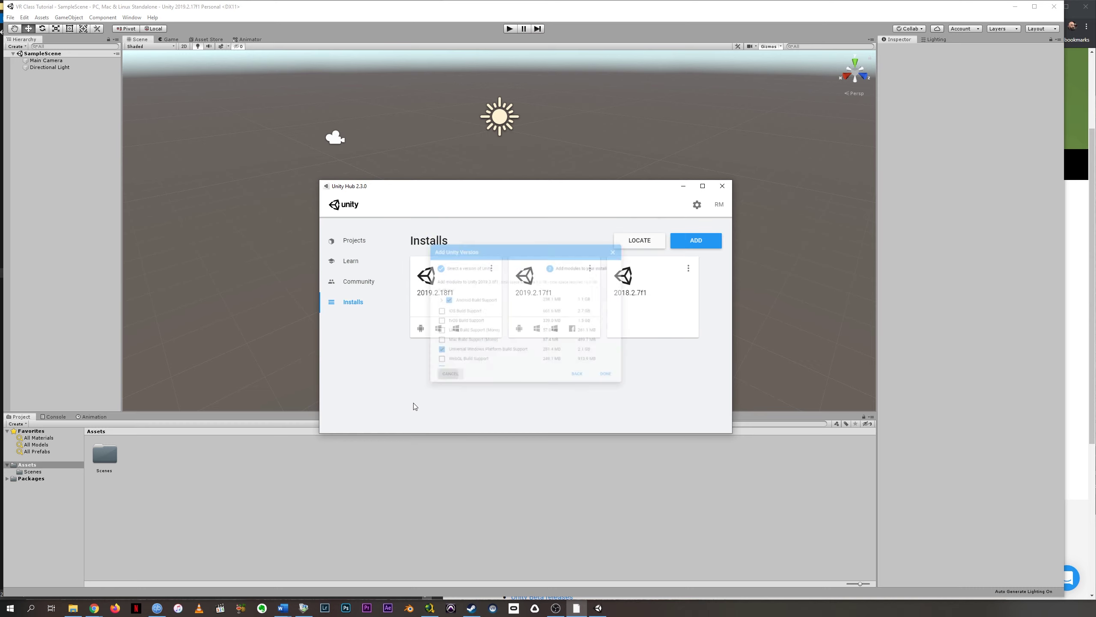
pyautogui.click(353, 242)
pyautogui.click(353, 301)
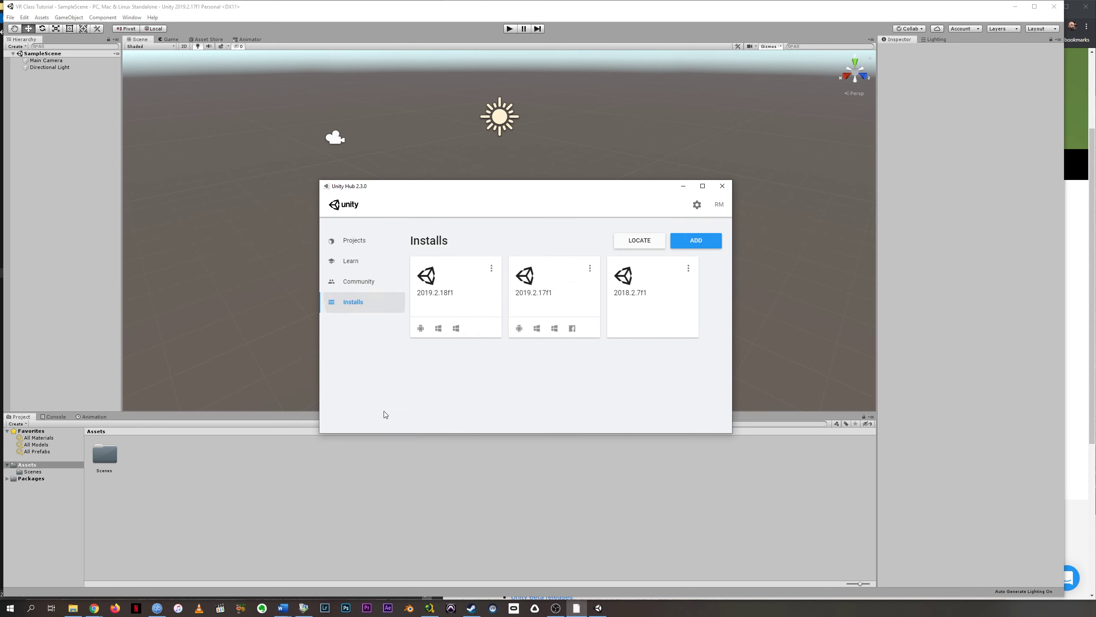
pyautogui.click(371, 240)
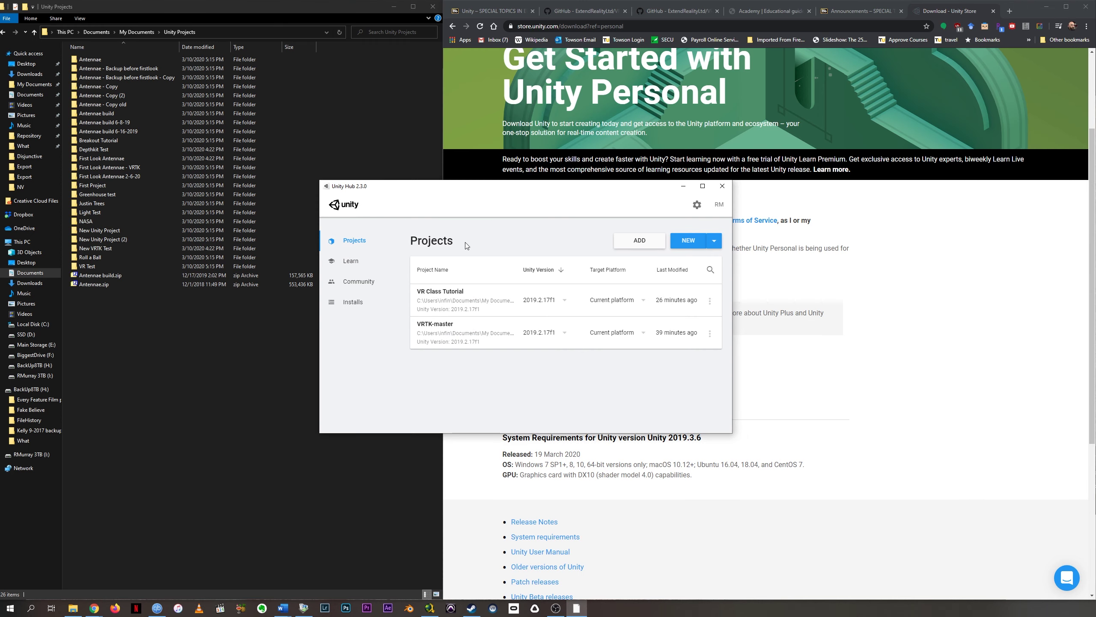
# Start a new 3D project and name it 'VR Class Tutorial'
pyautogui.click(688, 241)
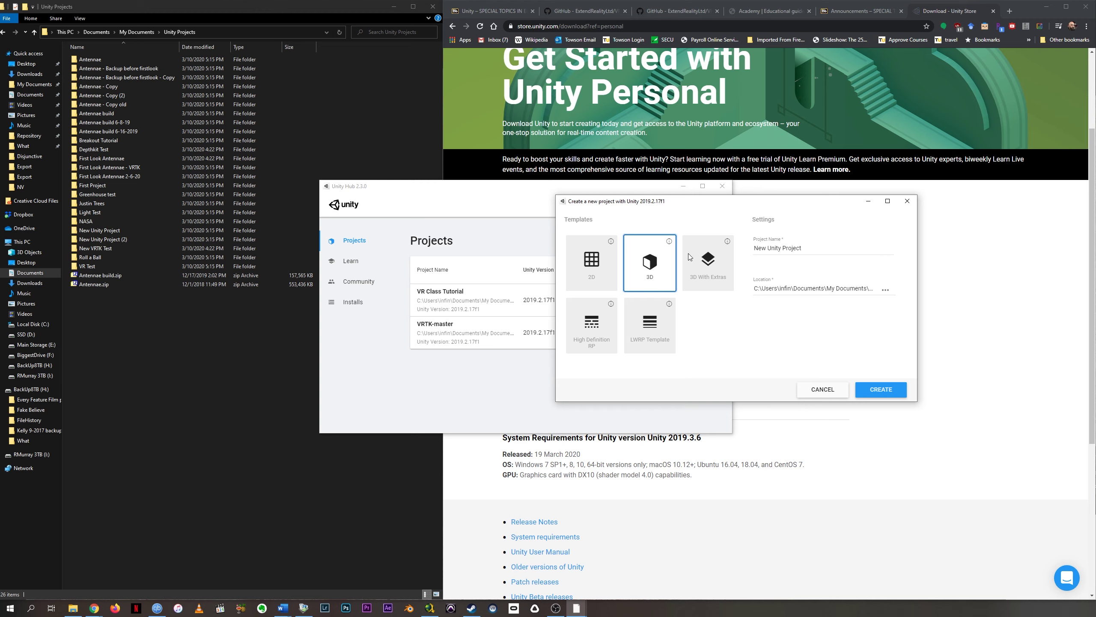
pyautogui.moveTo(828, 243); pyautogui.dragTo(734, 248)
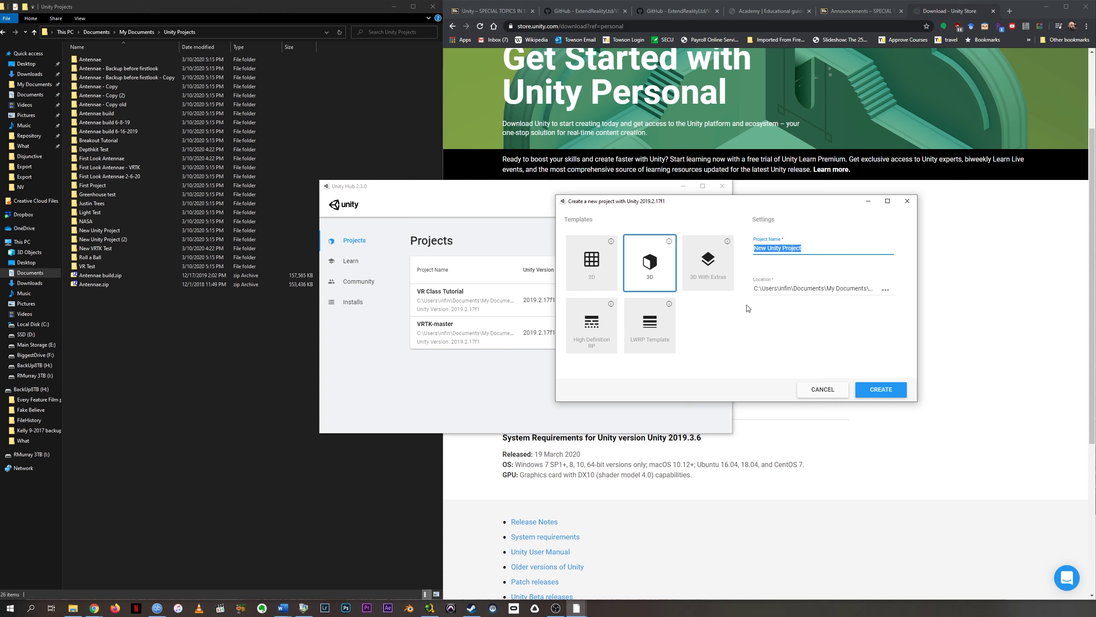
pyautogui.write('VR Class Tutorial')
# Set the project location to Documents > My Documents > Unity Projects
pyautogui.click(884, 290)
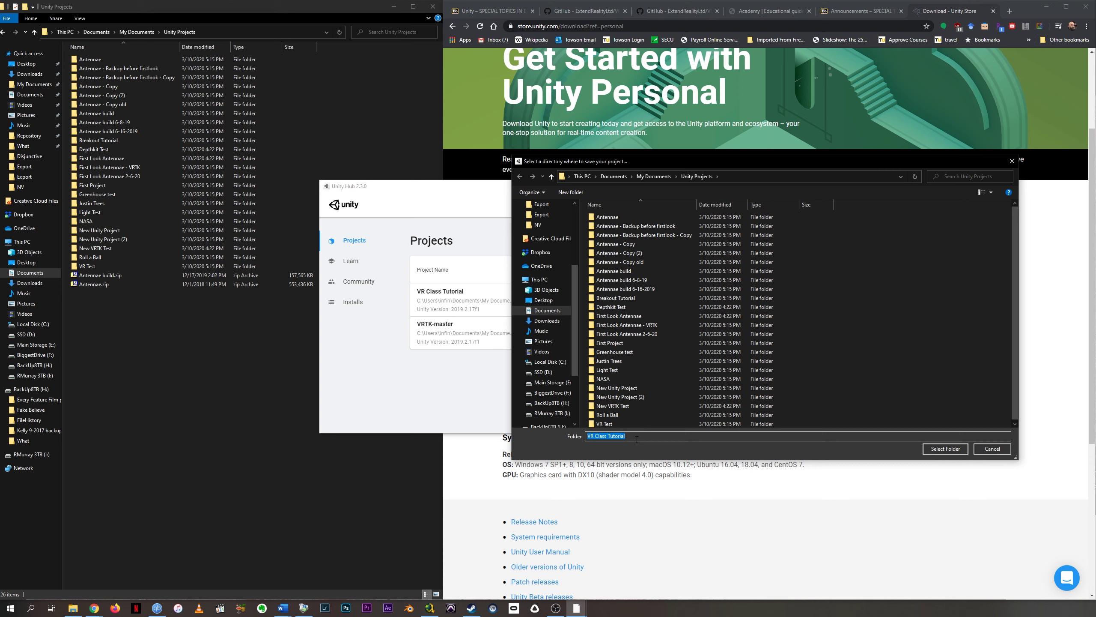
pyautogui.click(937, 450)
pyautogui.click(794, 309)
pyautogui.click(694, 176)
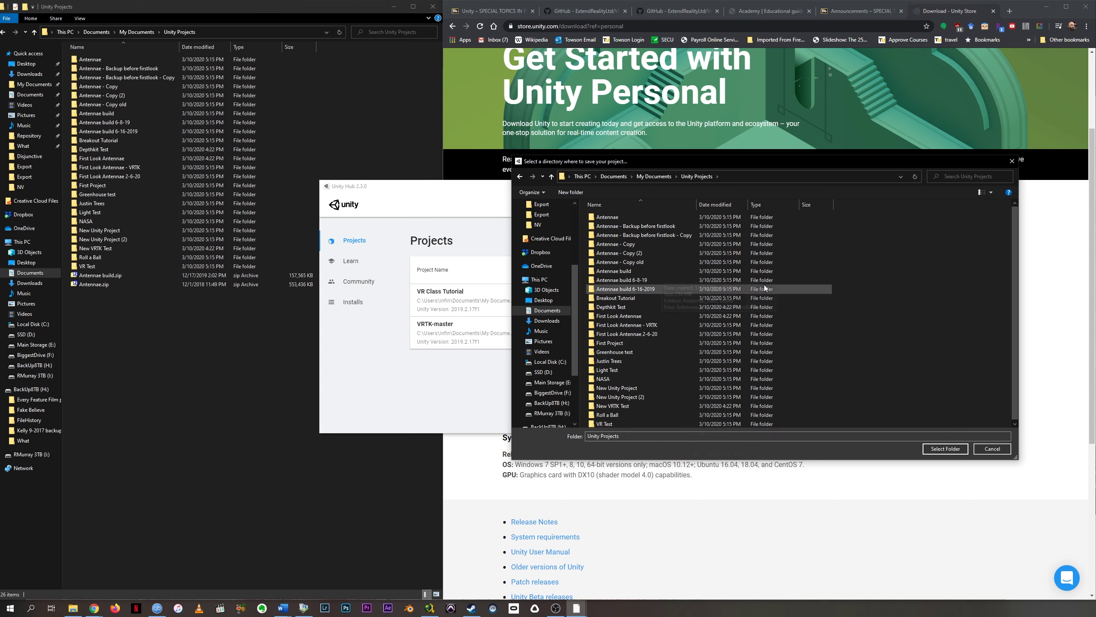
pyautogui.click(946, 448)
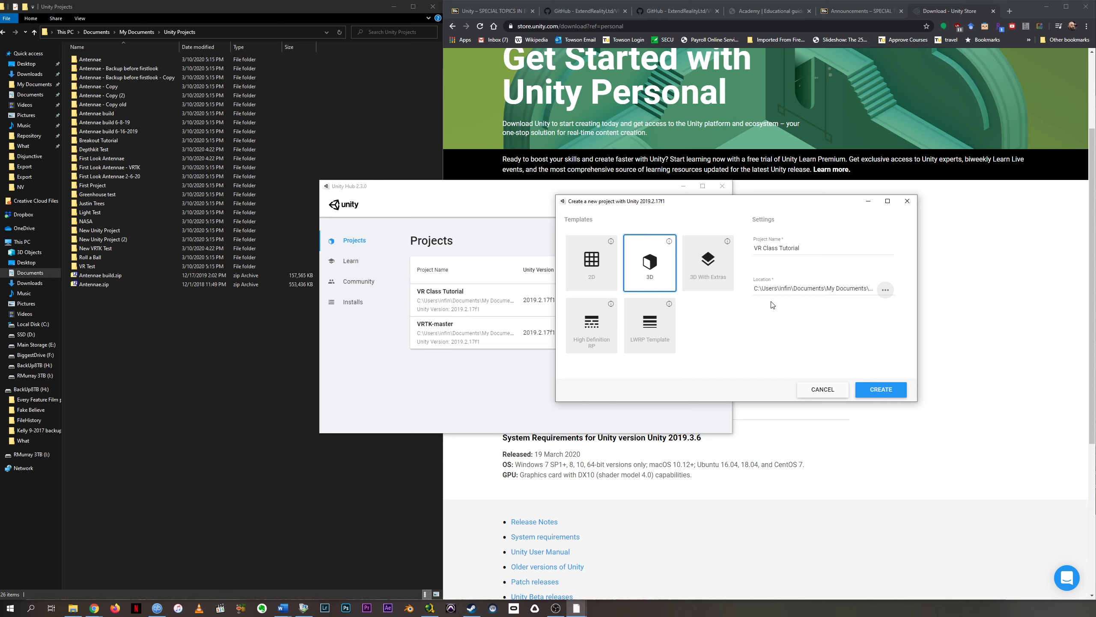
# Create the 'VR Class Tutorial' 3D project and launch it in the Unity editor
pyautogui.click(888, 391)
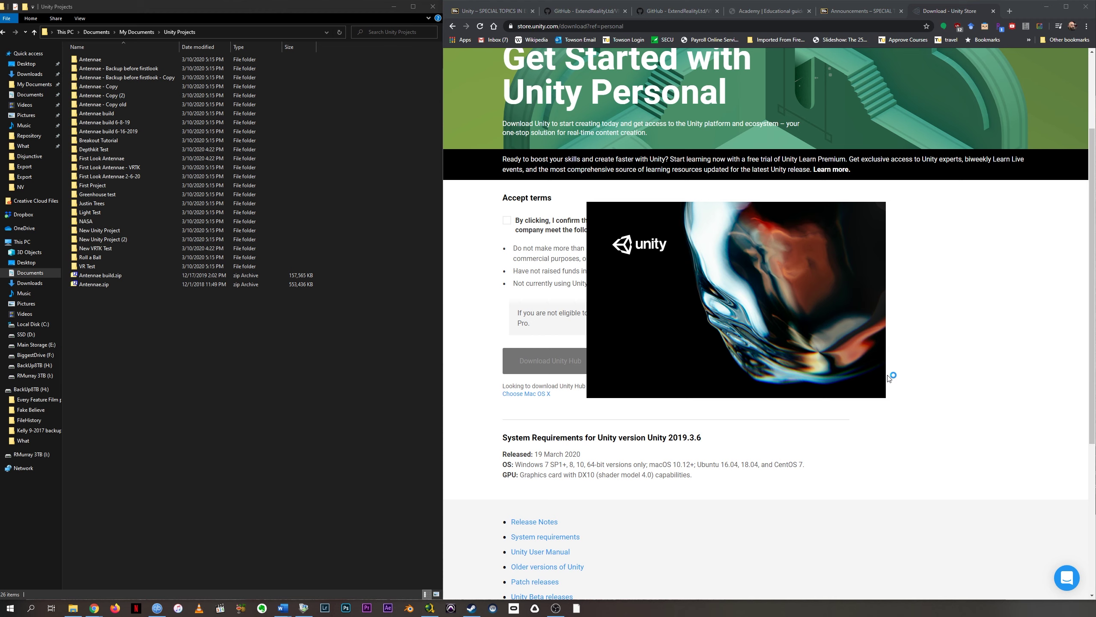